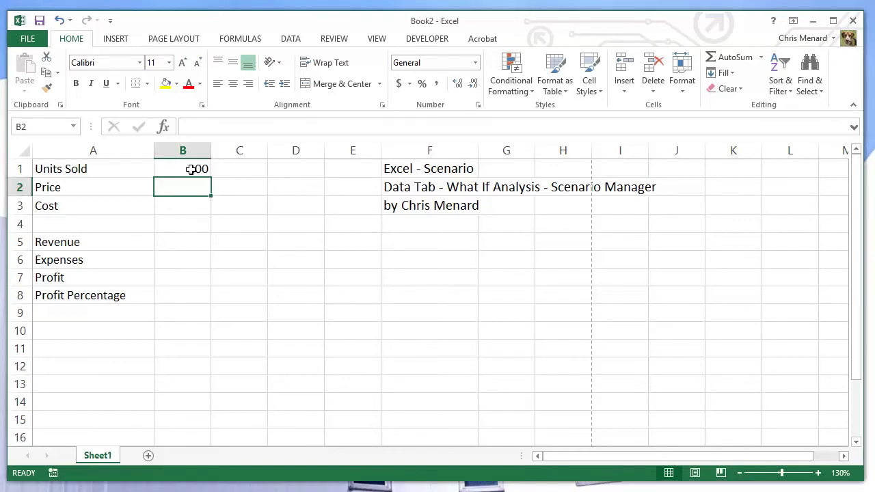
# Enter Price 20 in B2 and Cost 12 in B3, below Units Sold 100
pyautogui.click(191, 169)
pyautogui.click(184, 189)
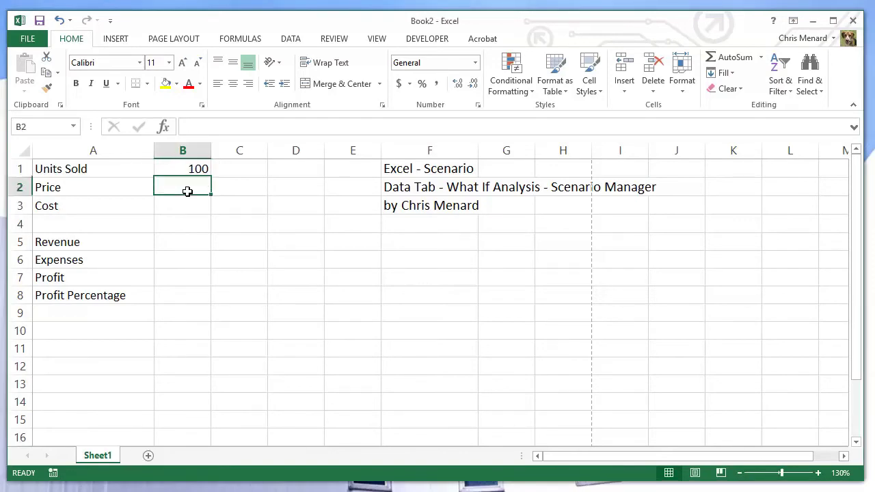
pyautogui.click(193, 169)
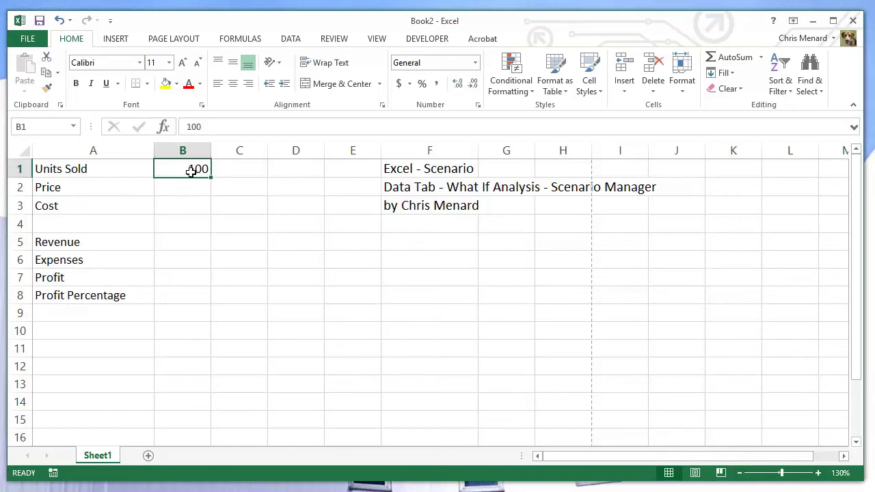
pyautogui.click(186, 190)
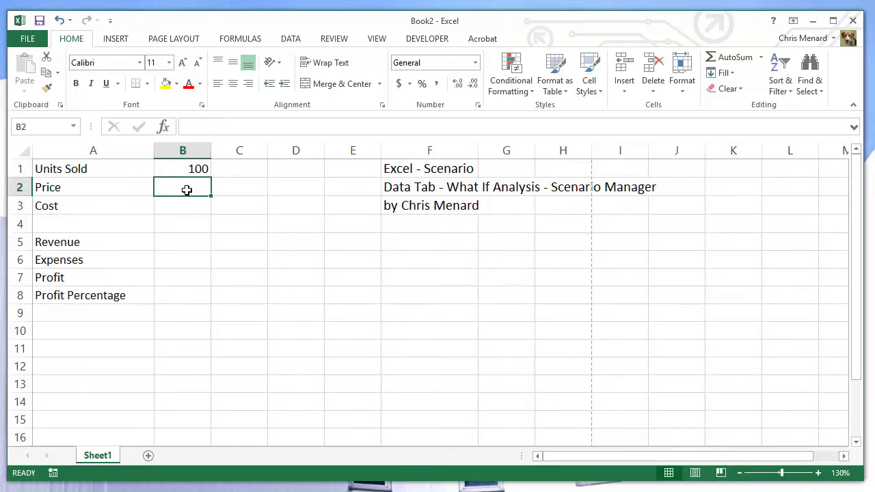
pyautogui.write('20')
pyautogui.press('Return')
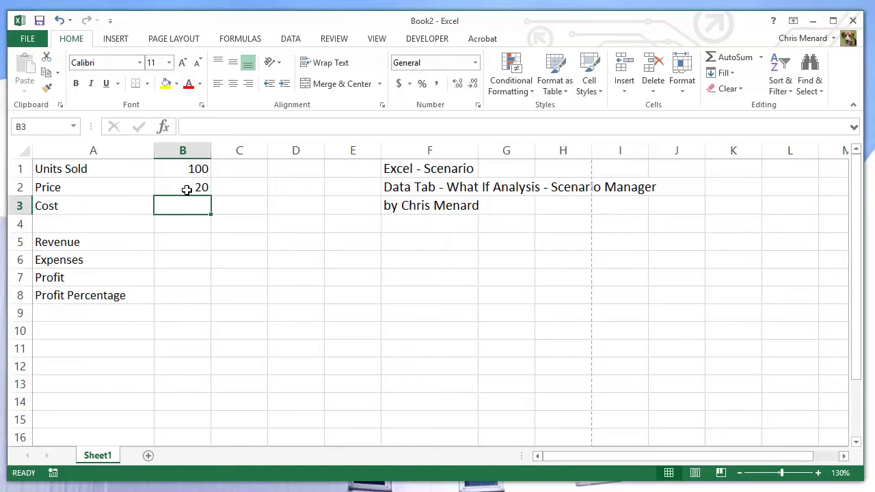
pyautogui.write('12')
pyautogui.press('Return')
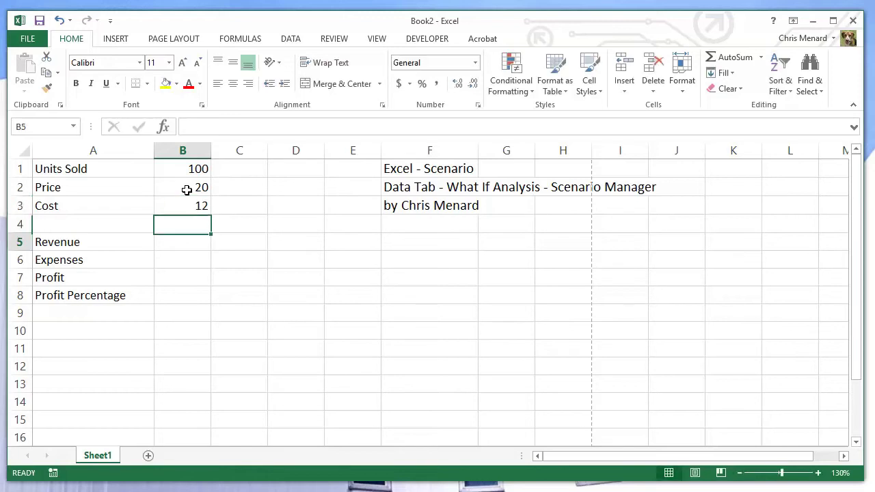
pyautogui.press('Return')
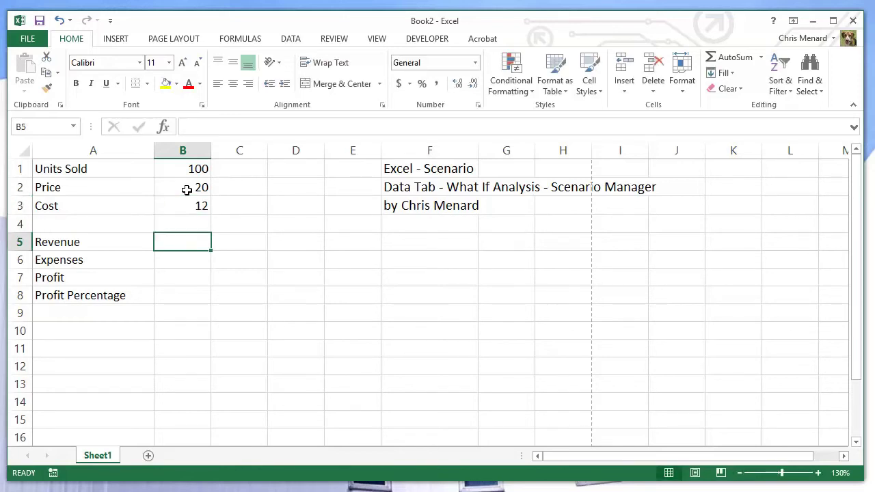
# Enter the Revenue formula =B1*B2 (2000) and the Expenses formula =B1*B3 (1200)
pyautogui.write('=b1*')
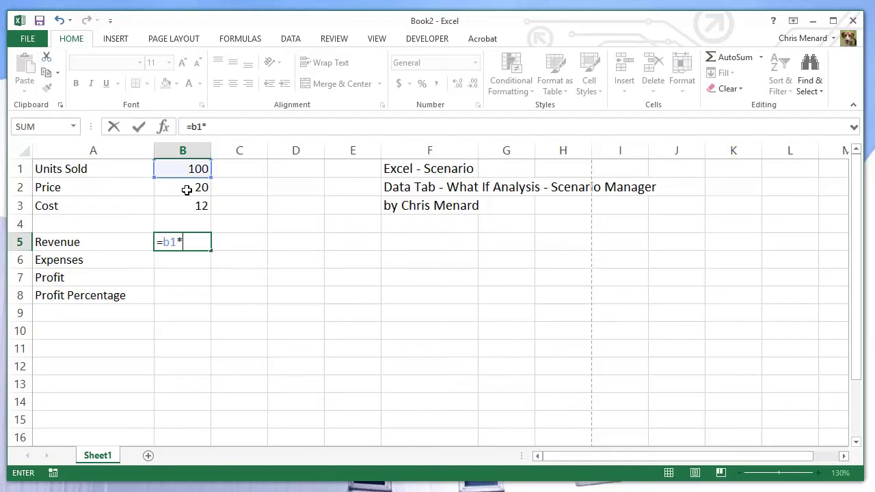
pyautogui.write('b2')
pyautogui.press('Return')
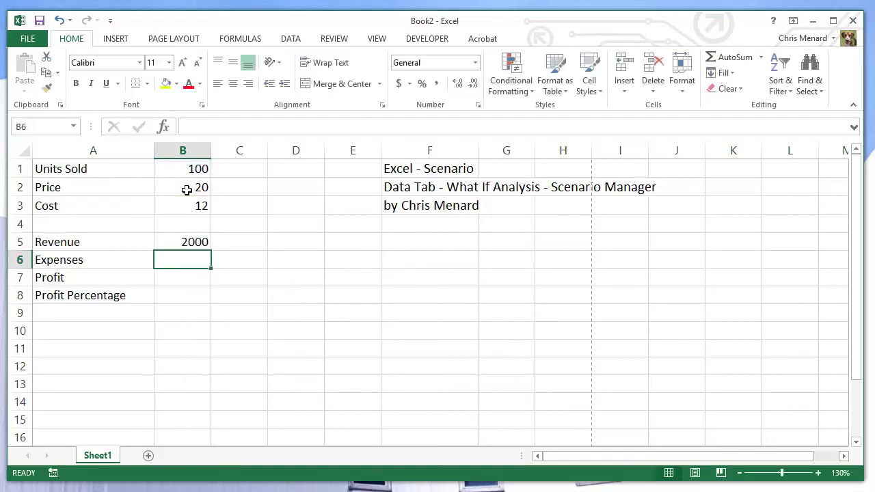
pyautogui.write('=b')
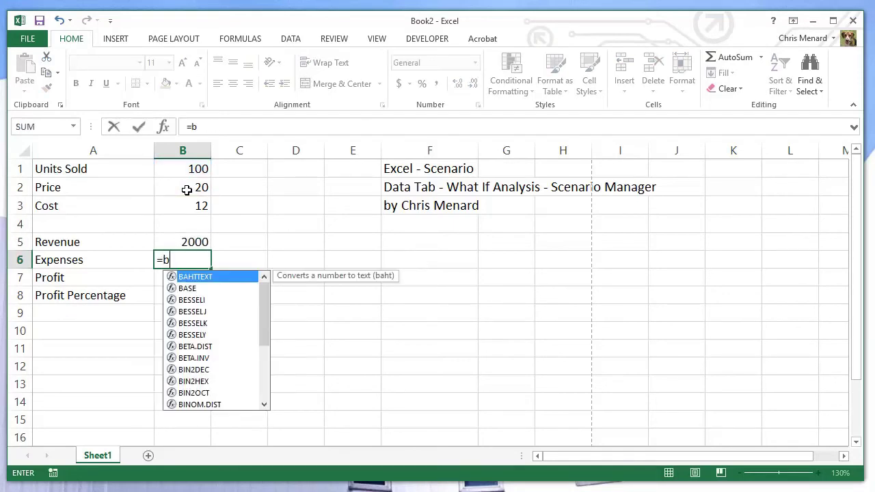
pyautogui.write('1*b')
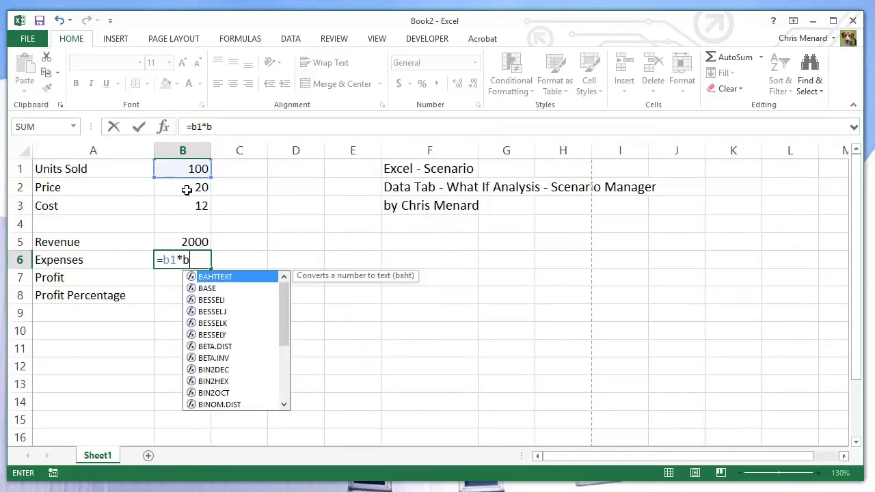
pyautogui.write('3')
pyautogui.press('Return')
# Add the Profit formula =B5-B6 (800) and the Profit Percentage formula =B7/B5 (0.4)
pyautogui.write('=')
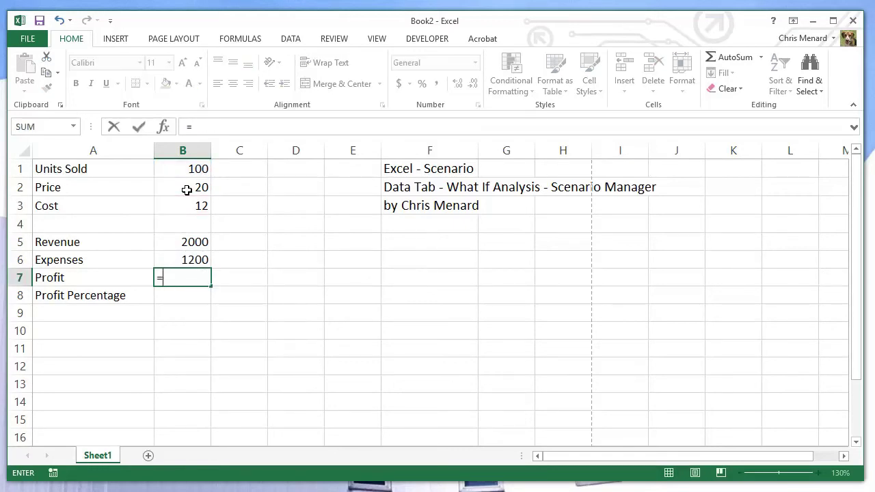
pyautogui.press('Up')
pyautogui.press('Up')
pyautogui.write('-')
pyautogui.press('Up')
pyautogui.press('Return')
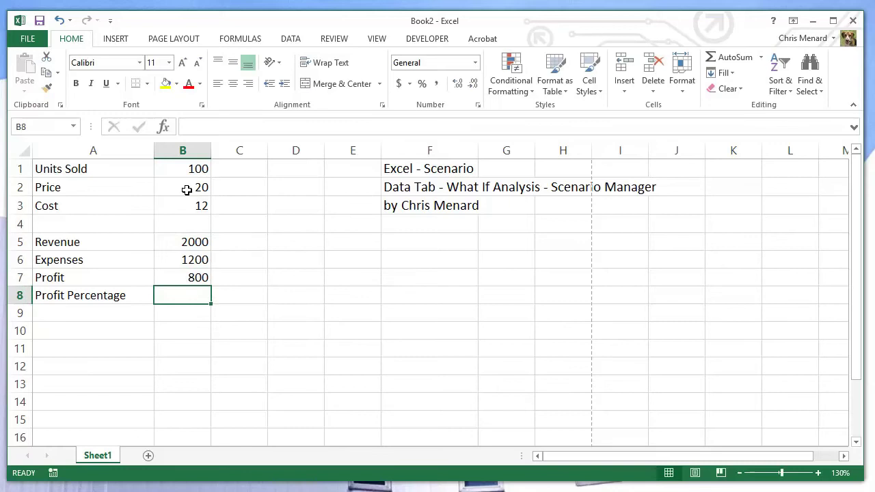
pyautogui.write('=')
pyautogui.press('Up')
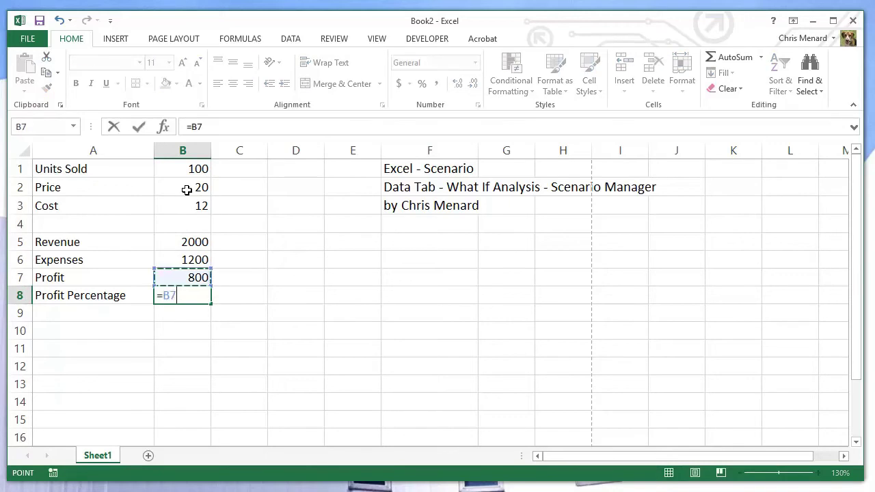
pyautogui.write('/')
pyautogui.press('Up')
pyautogui.press('Up')
pyautogui.press('Up')
pyautogui.press('Return')
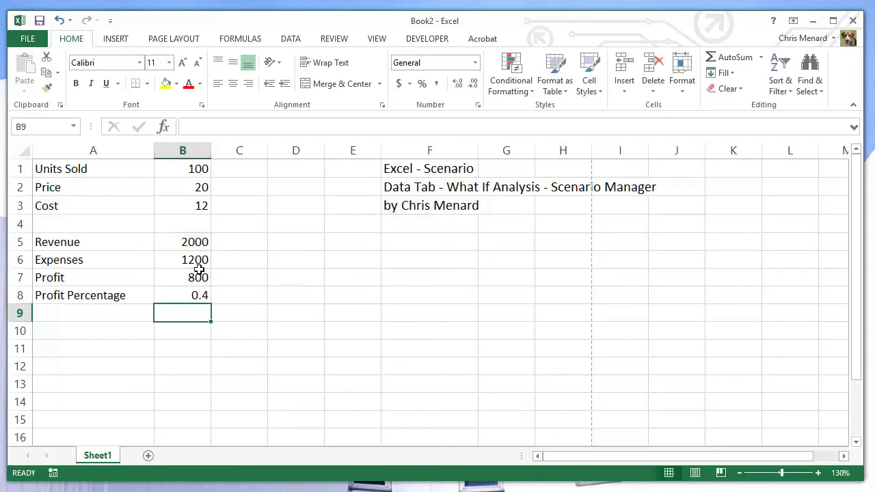
# Format B8 as a percentage showing 40% with no decimal places
pyautogui.click(193, 295)
pyautogui.click(422, 85)
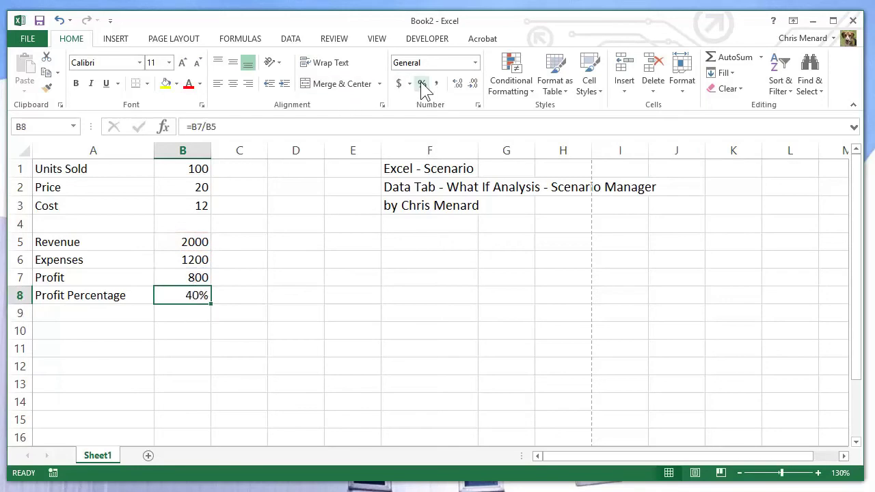
pyautogui.click(454, 85)
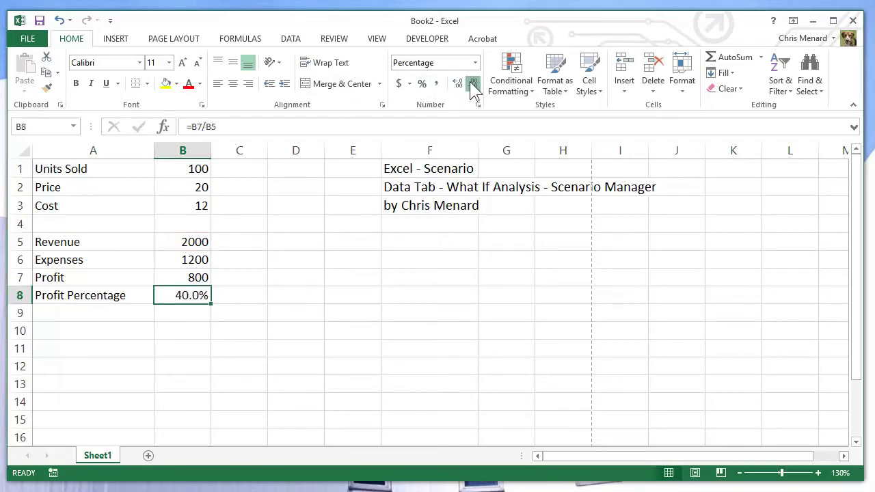
pyautogui.click(472, 85)
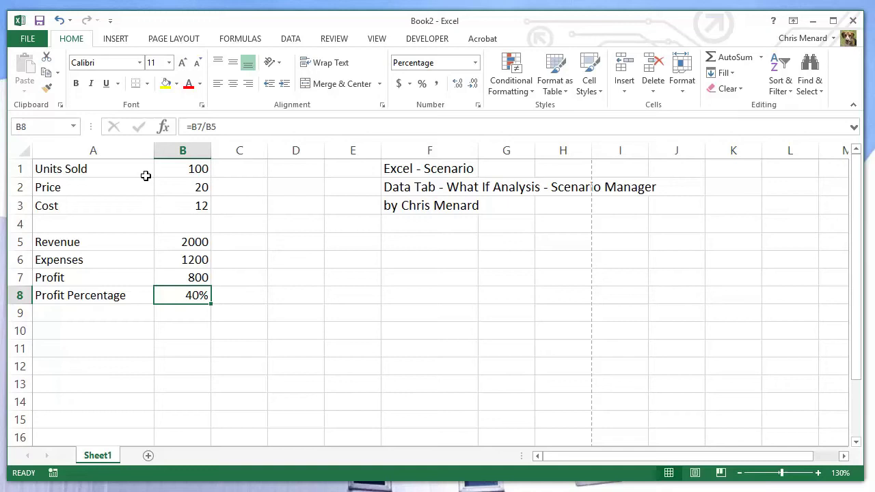
# Highlight the input values B1:B3 and the results B5:B8 to review the model
pyautogui.moveTo(180, 172); pyautogui.dragTo(179, 204)
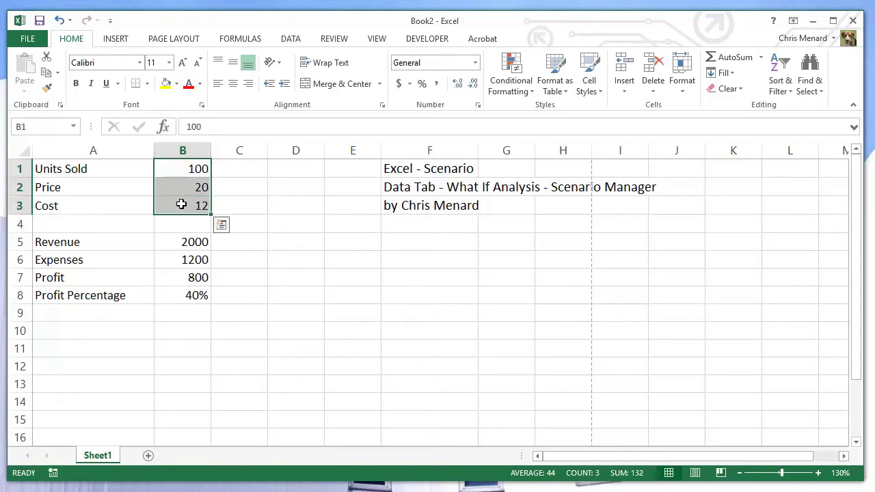
pyautogui.moveTo(196, 242); pyautogui.dragTo(197, 295)
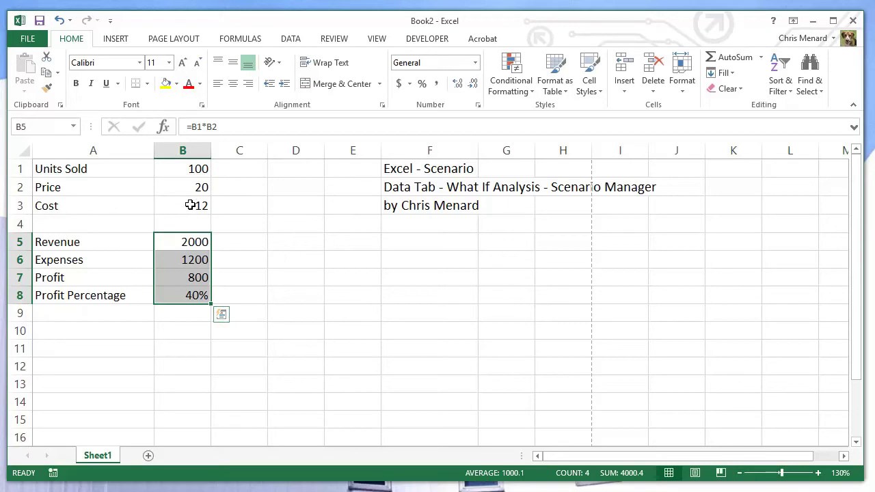
pyautogui.click(149, 196)
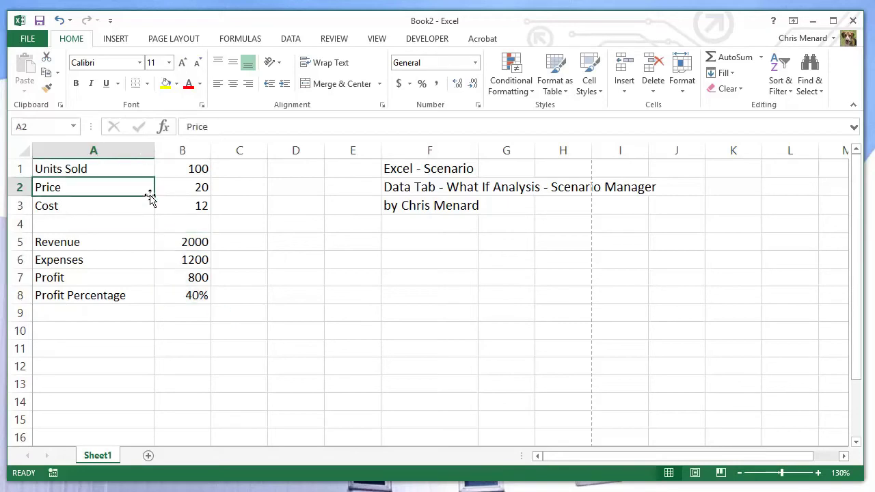
# Create names for B1:B8 from the left-column labels in A1:A8, e.g. Units_Sold and Price
pyautogui.click(99, 167)
pyautogui.moveTo(158, 174); pyautogui.dragTo(180, 288)
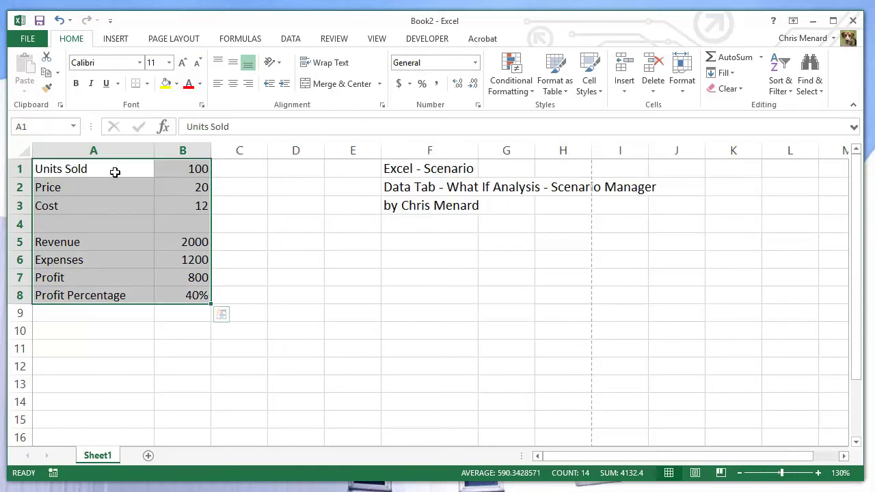
pyautogui.moveTo(104, 164); pyautogui.dragTo(188, 291)
pyautogui.click(243, 41)
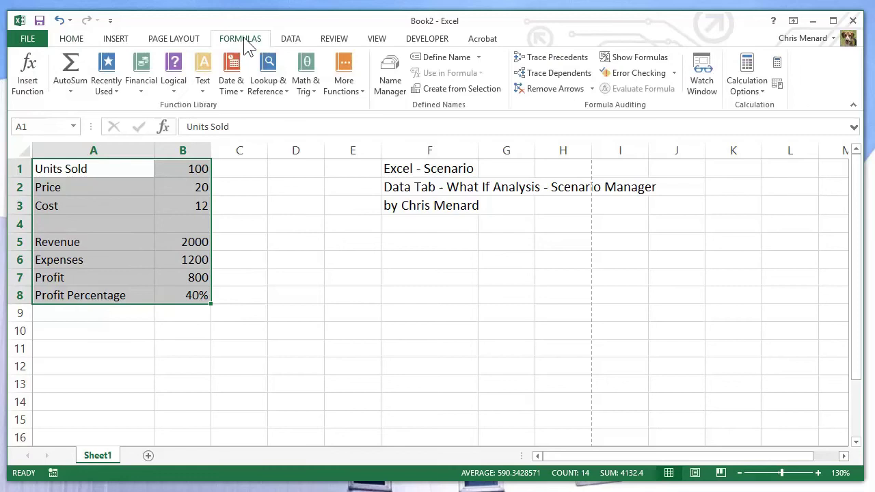
pyautogui.click(454, 90)
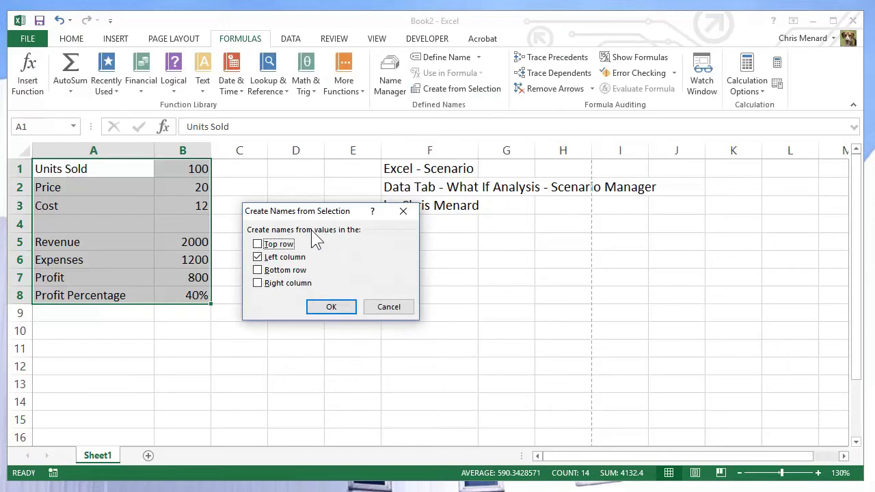
pyautogui.click(333, 306)
pyautogui.click(234, 187)
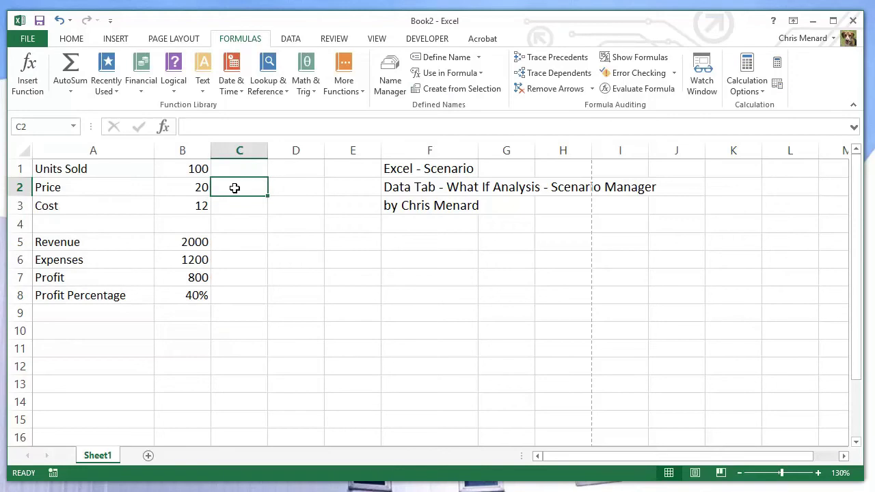
pyautogui.click(80, 39)
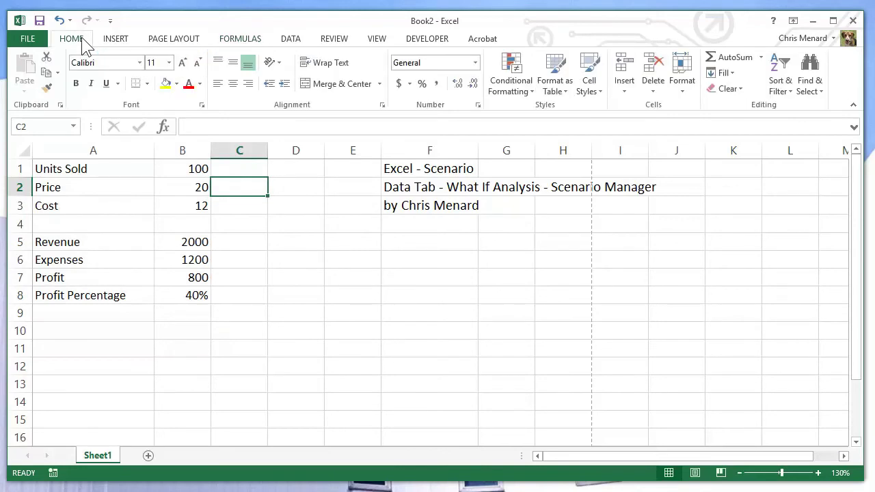
pyautogui.click(73, 126)
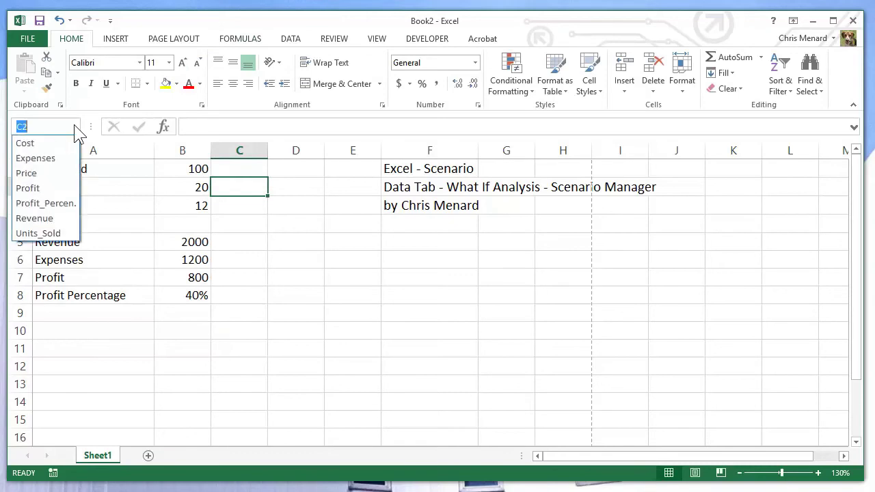
pyautogui.click(53, 173)
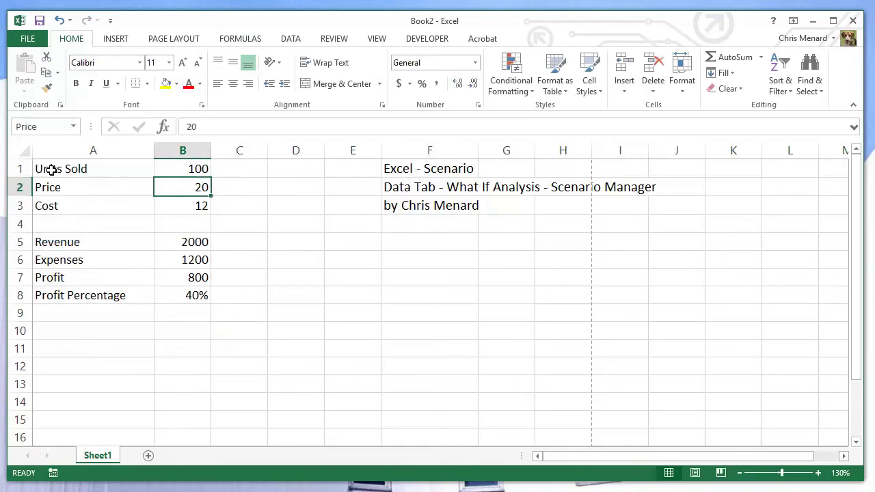
pyautogui.click(73, 127)
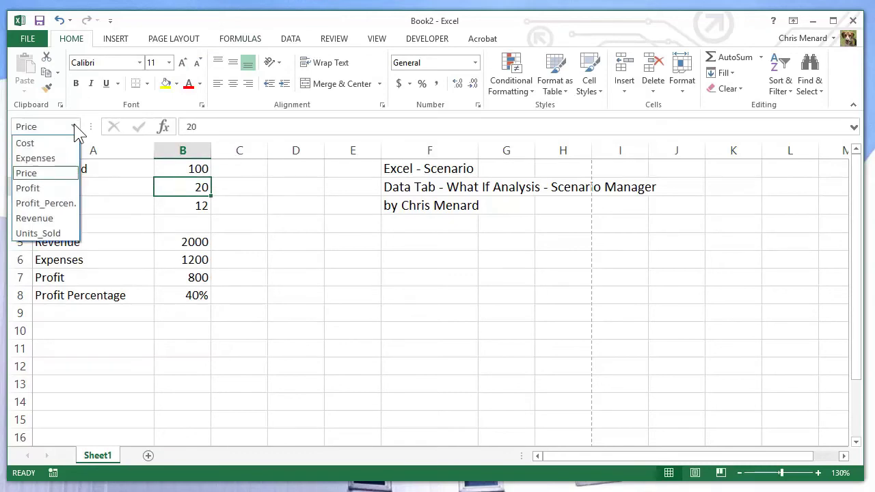
pyautogui.click(57, 232)
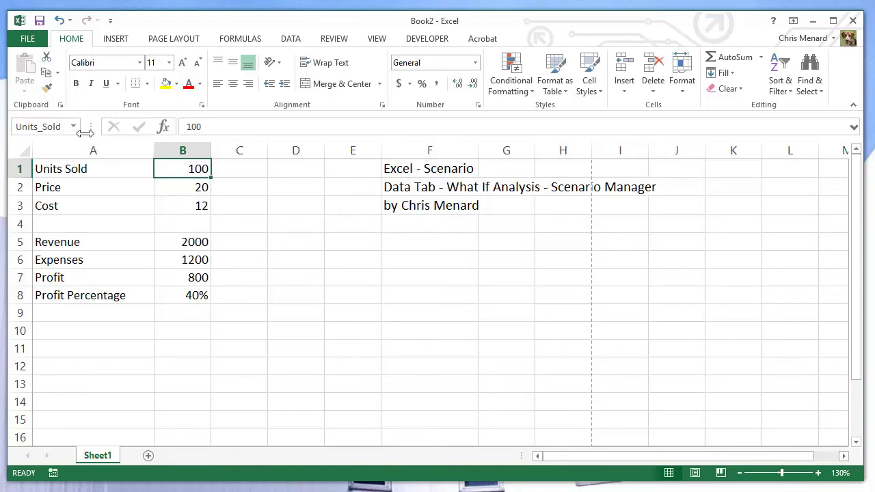
# With B1:B3 selected, open Scenario Manager from What-If Analysis and move it aside
pyautogui.moveTo(188, 169); pyautogui.dragTo(189, 198)
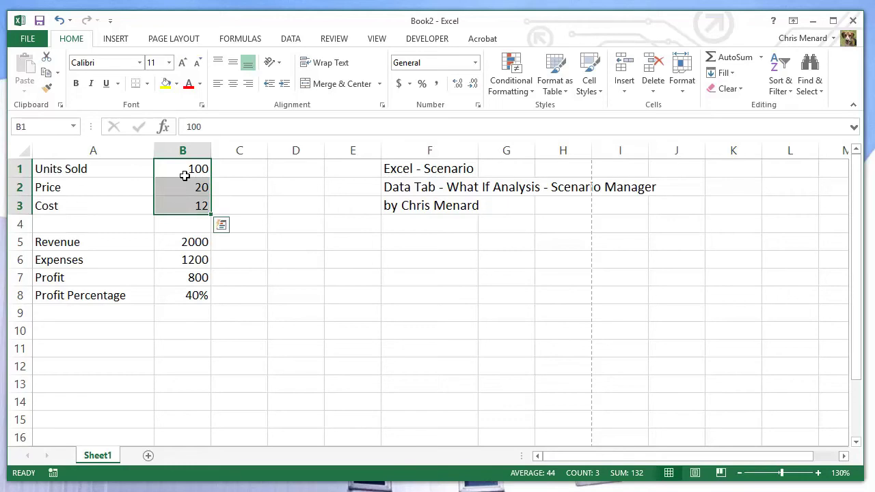
pyautogui.click(293, 41)
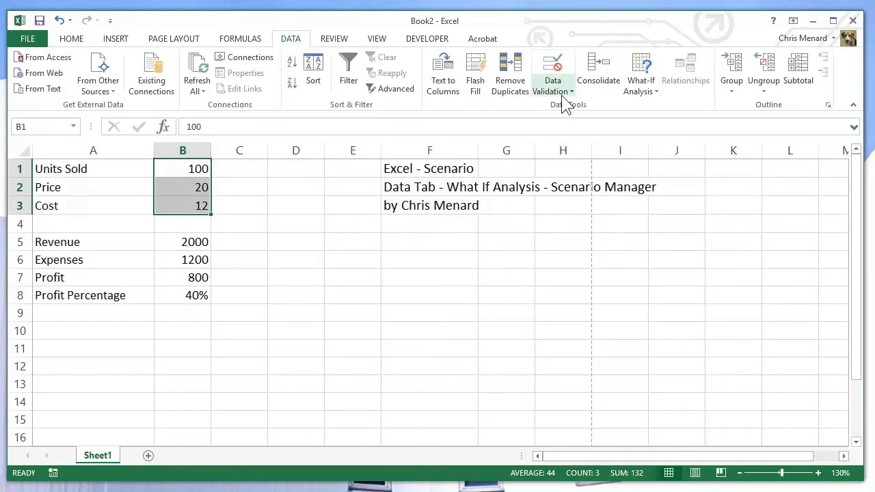
pyautogui.click(636, 88)
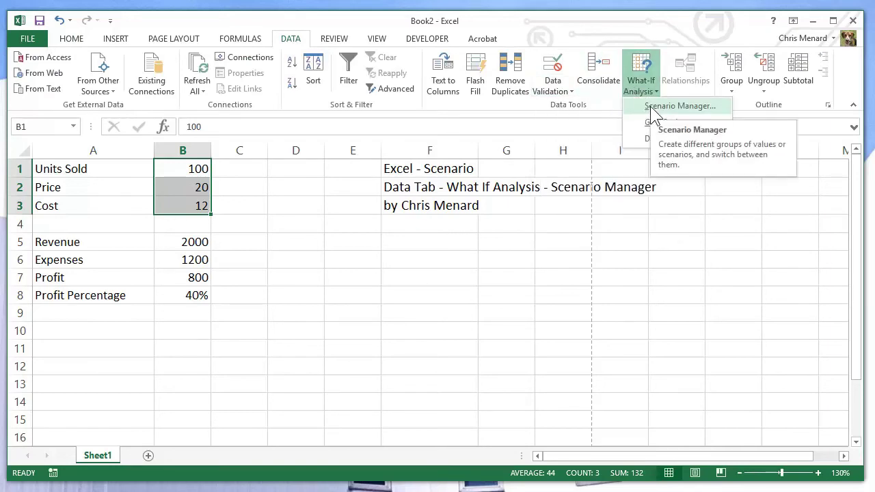
pyautogui.click(650, 106)
pyautogui.moveTo(349, 148); pyautogui.dragTo(537, 127)
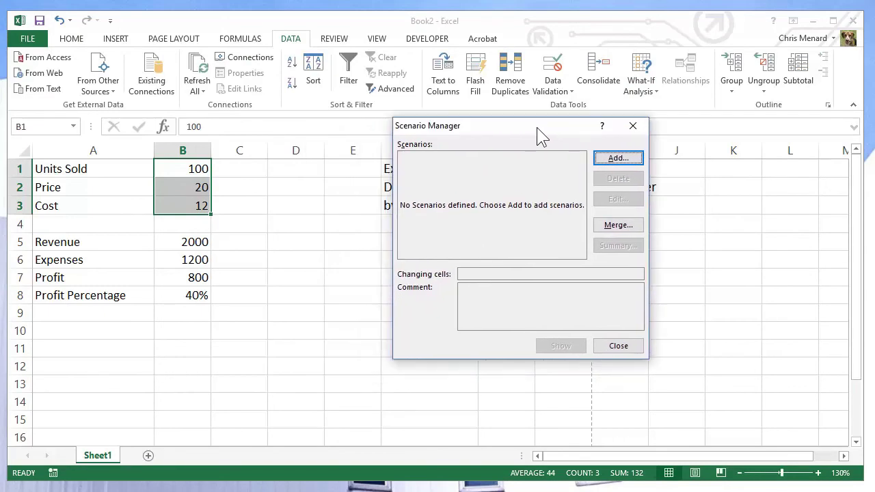
# Add a scenario named 'original' keeping the current inputs 100, 20 and 12
pyautogui.click(617, 158)
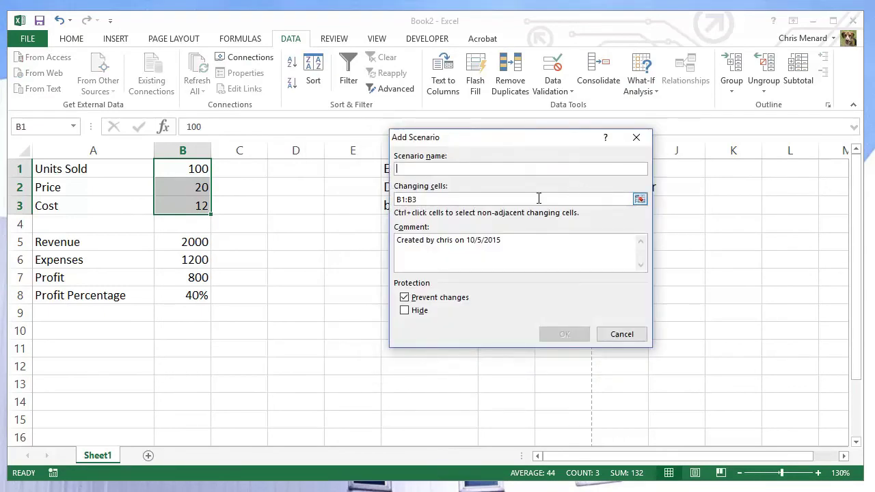
pyautogui.write('orig')
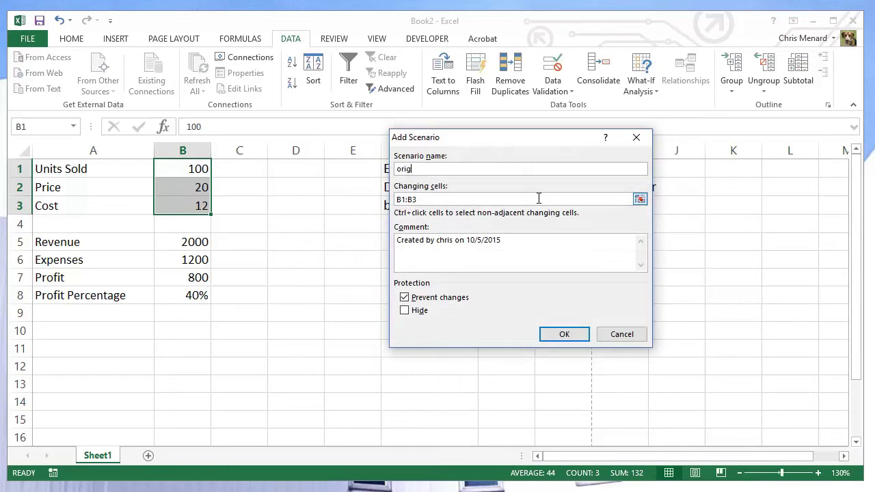
pyautogui.write('inal')
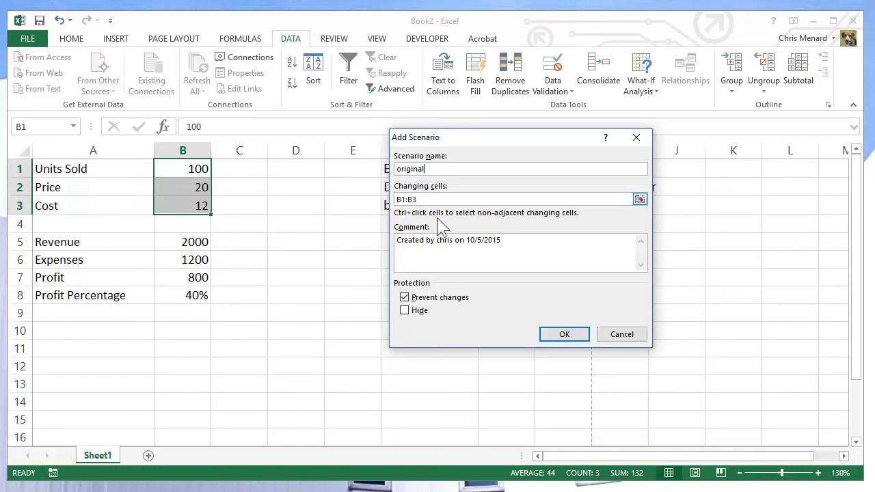
pyautogui.click(558, 332)
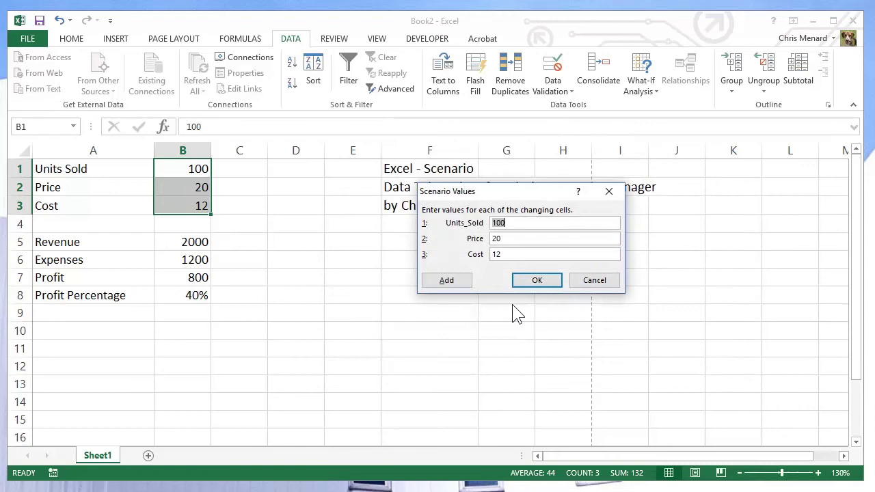
# Start a 'Higher Price' scenario and select its Price value for replacement
pyautogui.click(458, 281)
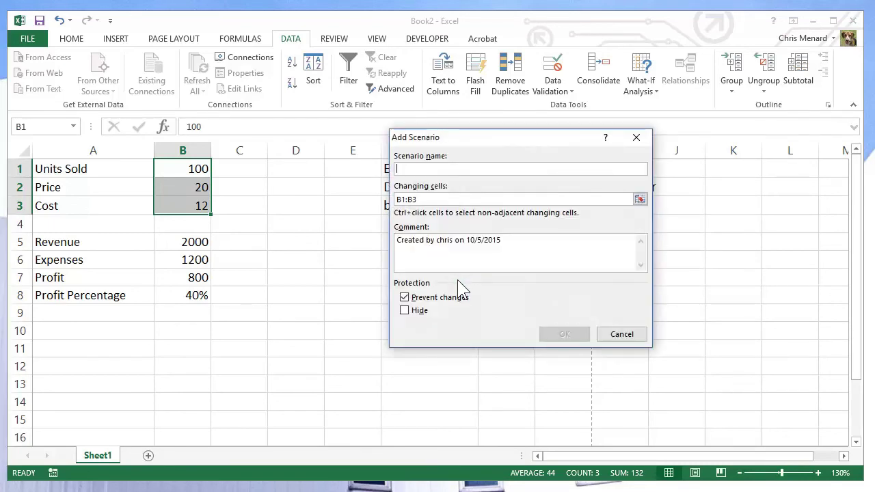
pyautogui.write('Highe')
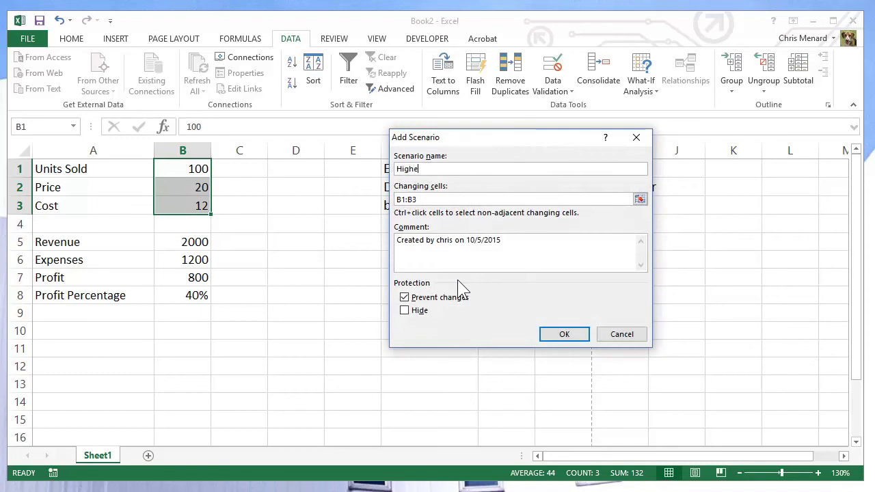
pyautogui.write('r Price')
pyautogui.click(551, 335)
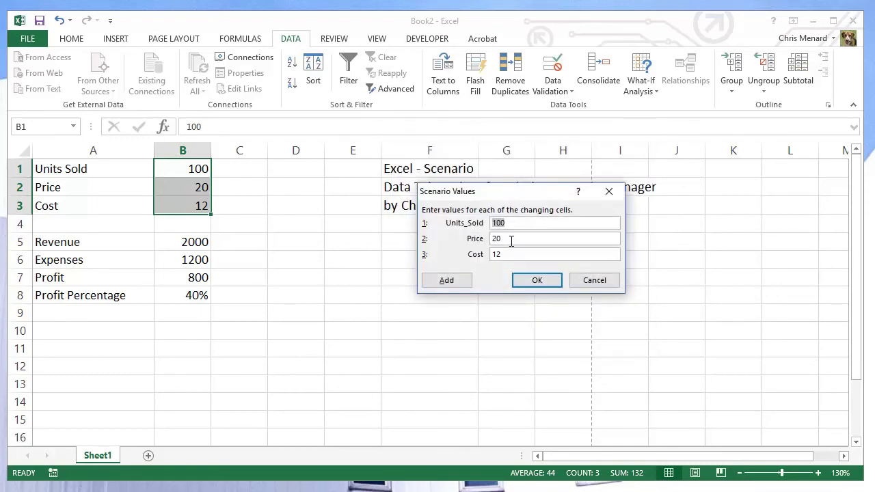
pyautogui.moveTo(511, 238); pyautogui.dragTo(460, 238)
# Save Higher Price with Price 21, then add a Lower Cost scenario with Cost 11.50
pyautogui.write('21')
pyautogui.click(450, 280)
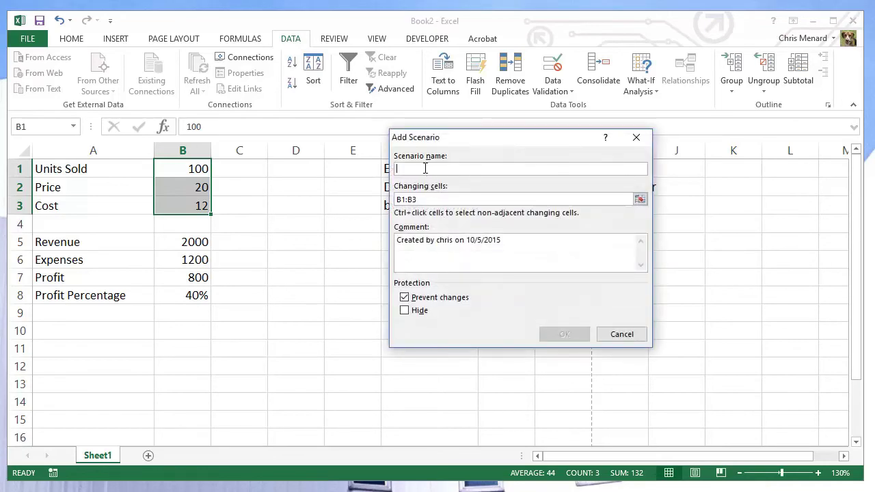
pyautogui.write('Lowes')
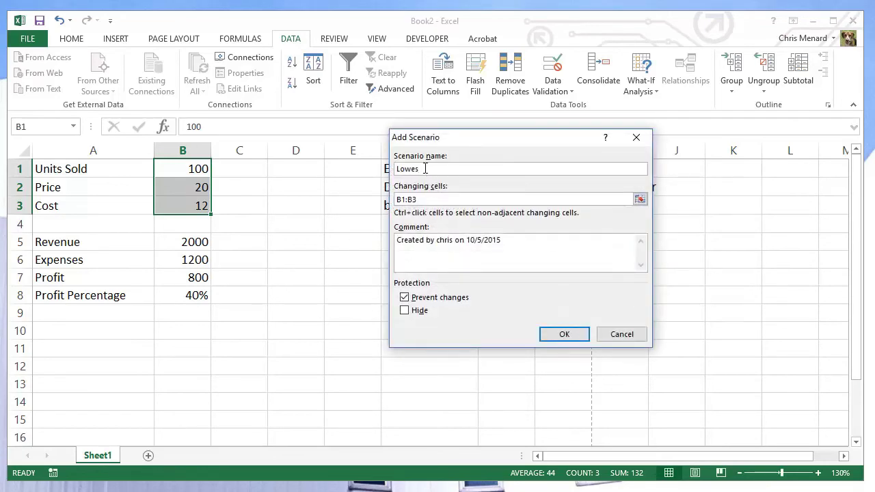
pyautogui.write('ost')
pyautogui.click(566, 334)
pyautogui.moveTo(567, 254); pyautogui.dragTo(472, 254)
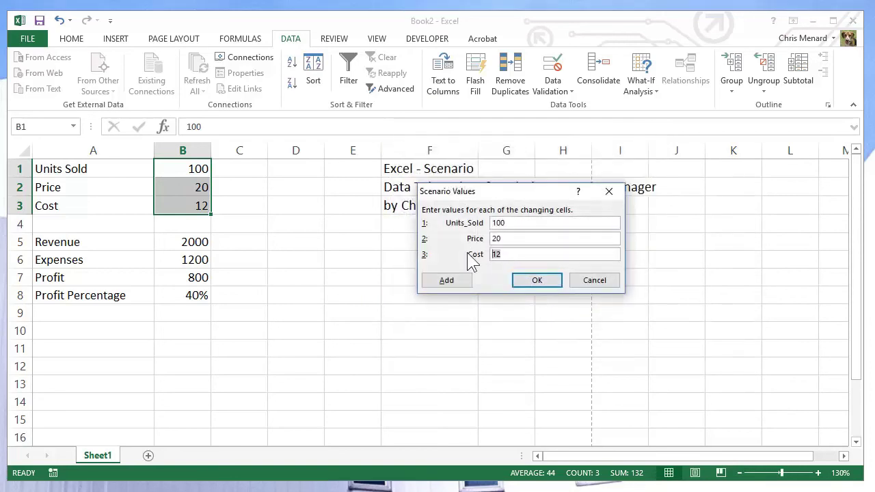
pyautogui.write('11.50')
pyautogui.click(453, 281)
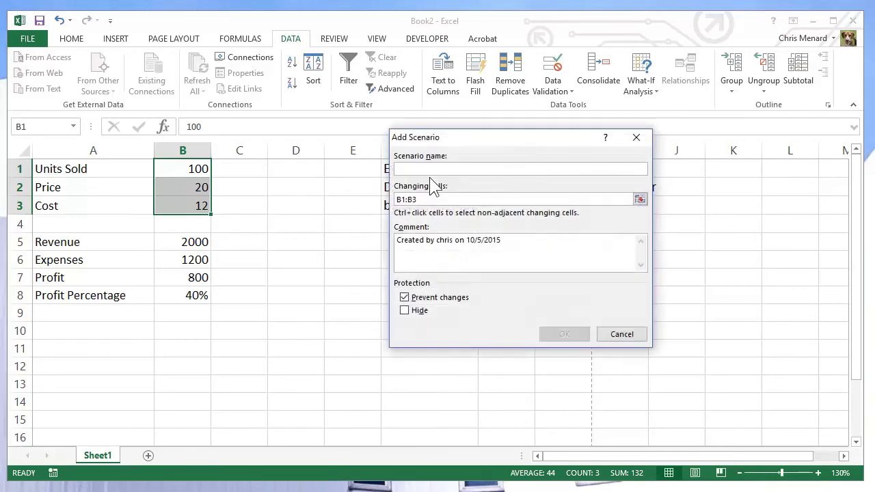
# Add 'More units but lower price' with Units Sold 115 and Price 19.25
pyautogui.write('More units b')
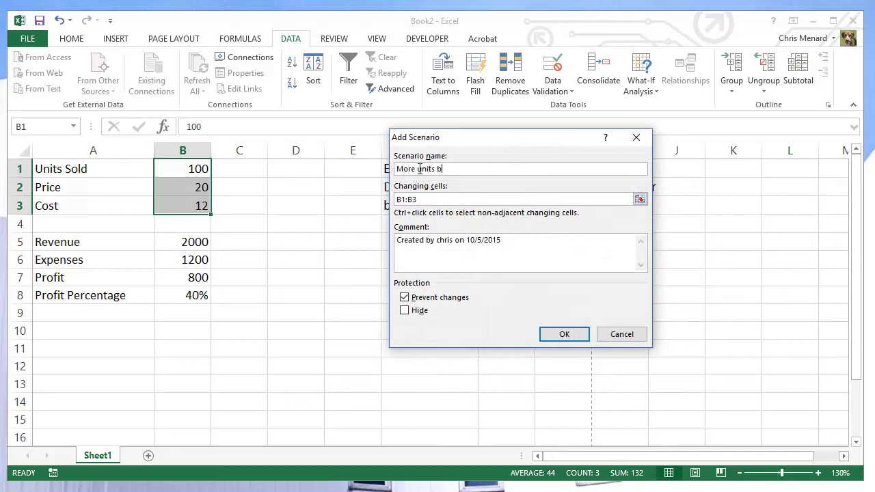
pyautogui.write('u')
pyautogui.press('BackSpace')
pyautogui.press('BackSpace')
pyautogui.write('but')
pyautogui.write(' lower pr')
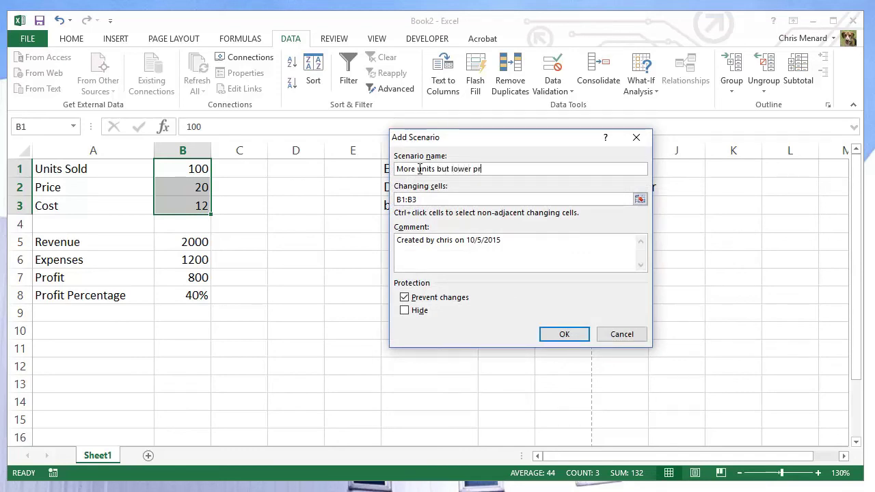
pyautogui.write('ice')
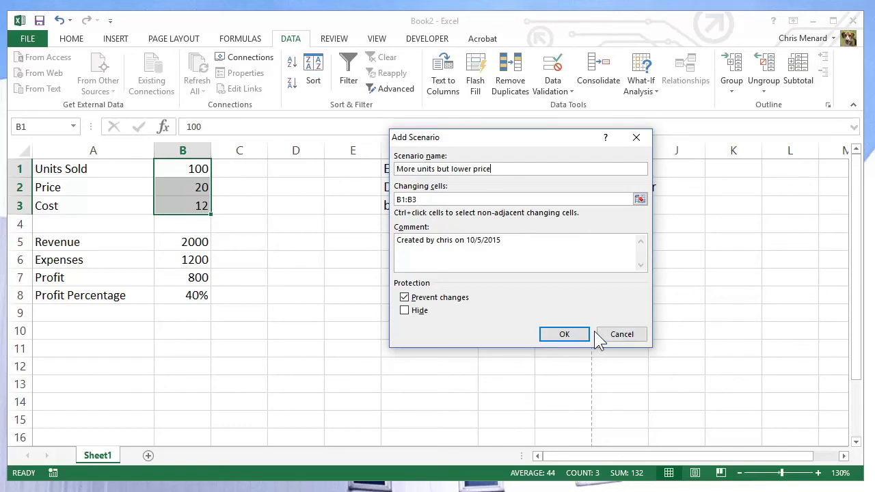
pyautogui.click(547, 335)
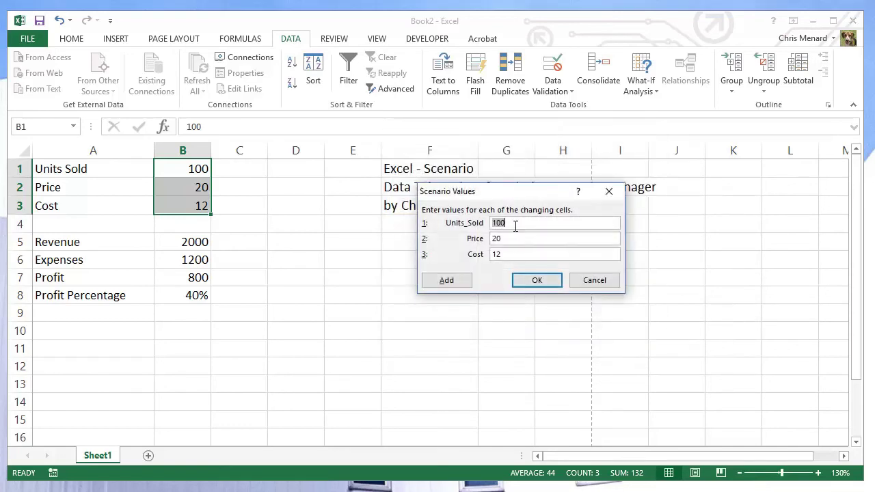
pyautogui.write('115')
pyautogui.press('Tab')
pyautogui.write('19.25')
pyautogui.click(459, 280)
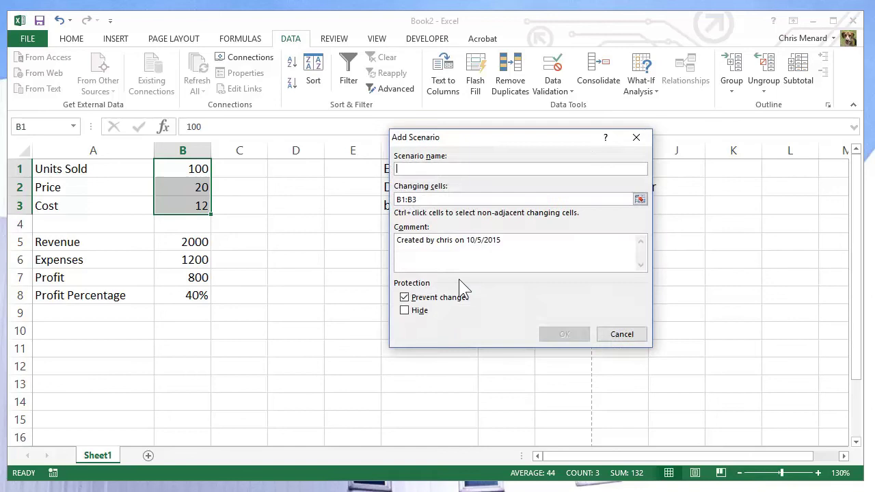
# Show the Higher Price, Lower Cost and More units scenarios in turn, ending on 'original'
pyautogui.click(618, 334)
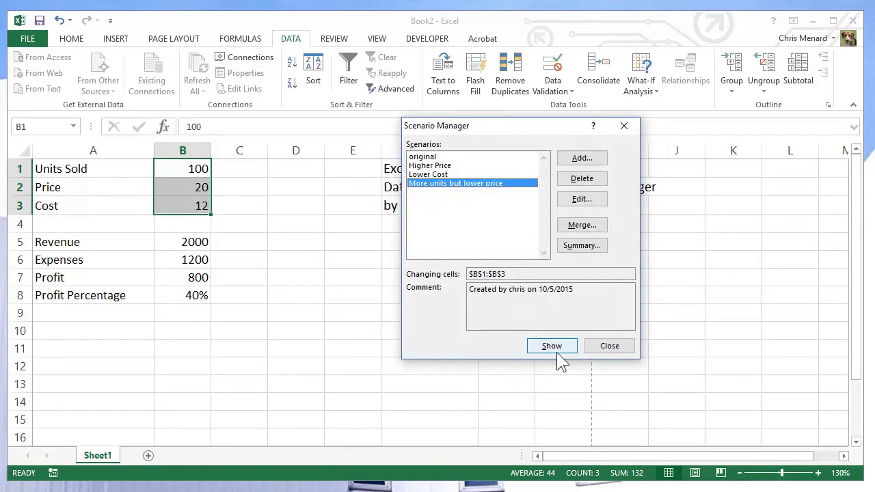
pyautogui.moveTo(469, 127); pyautogui.dragTo(402, 127)
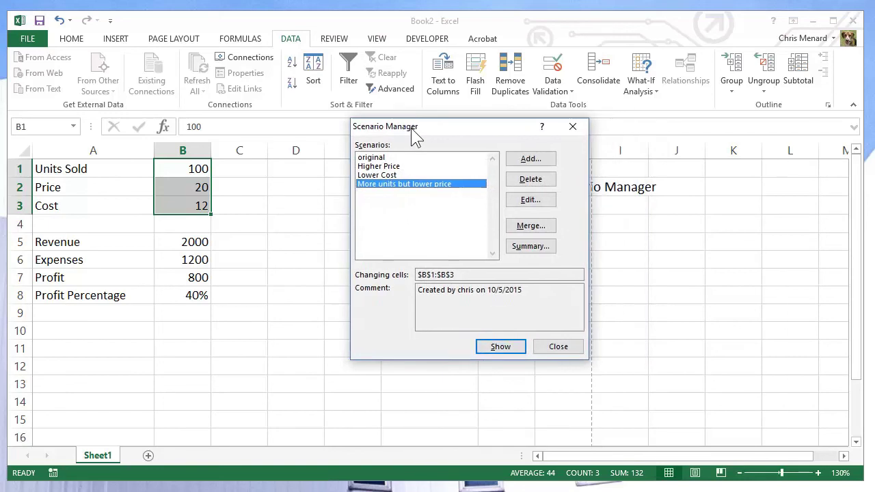
pyautogui.click(367, 167)
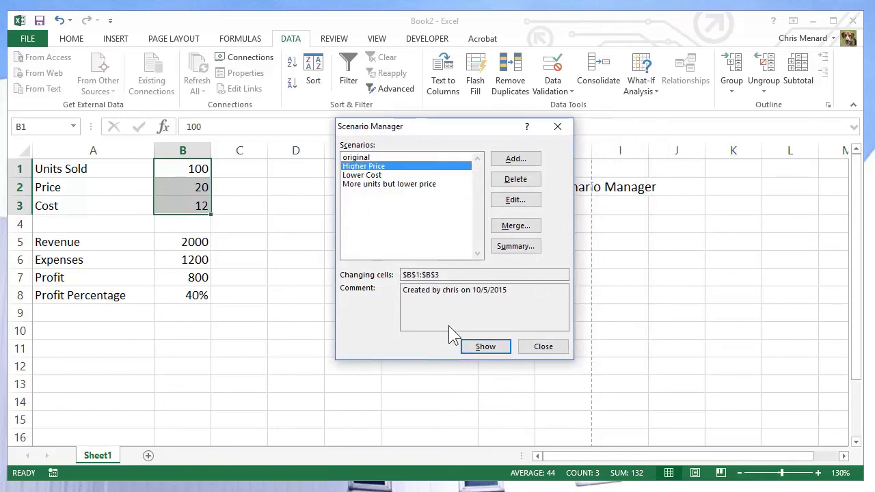
pyautogui.click(486, 346)
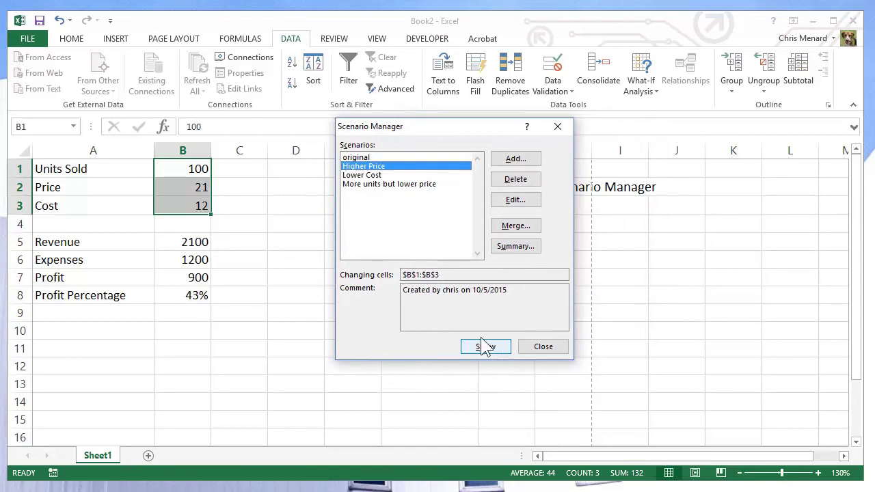
pyautogui.click(376, 175)
pyautogui.click(499, 350)
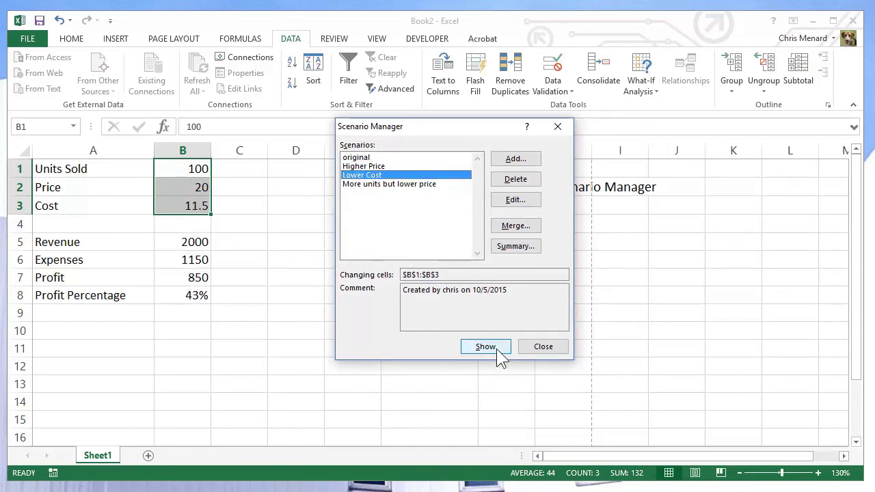
pyautogui.doubleClick(384, 184)
pyautogui.doubleClick(375, 158)
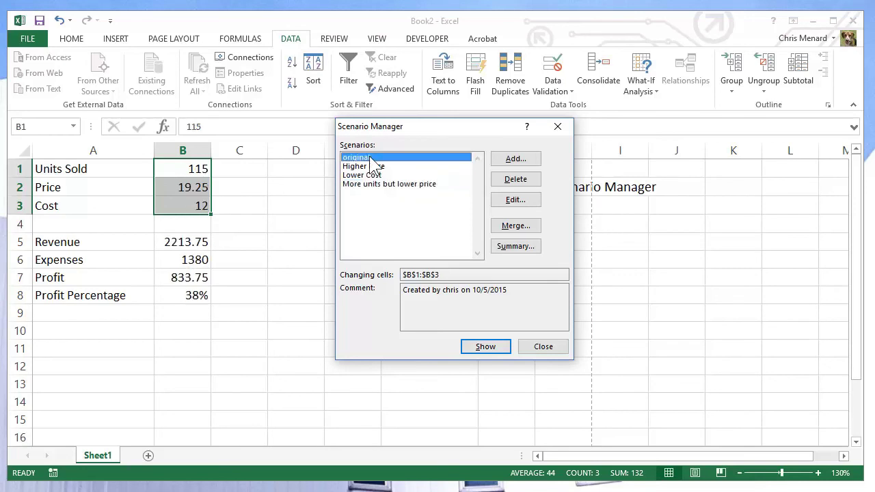
pyautogui.click(369, 166)
pyautogui.doubleClick(370, 166)
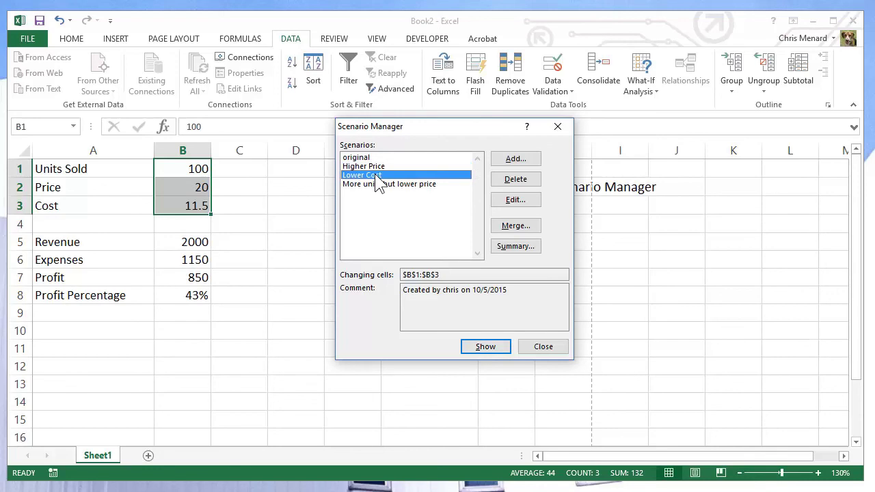
pyautogui.click(373, 158)
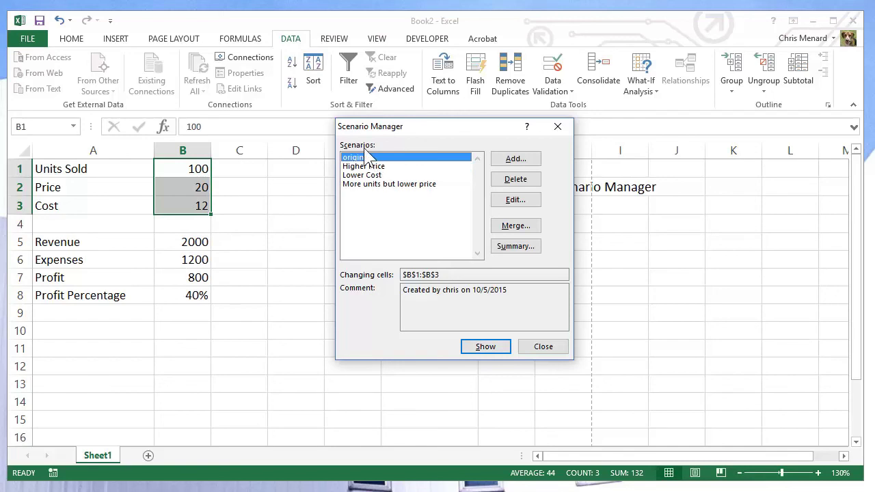
# Generate a Scenario Summary using result cells B5:B8
pyautogui.click(516, 247)
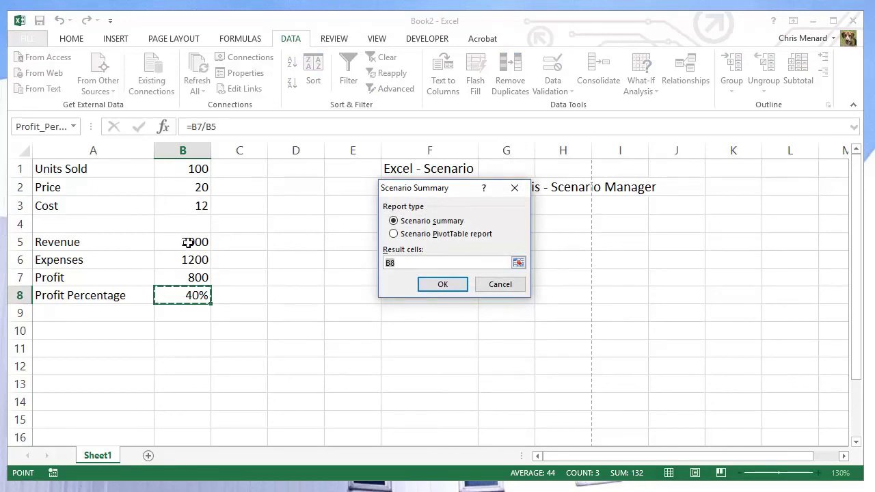
pyautogui.moveTo(183, 242); pyautogui.dragTo(192, 295)
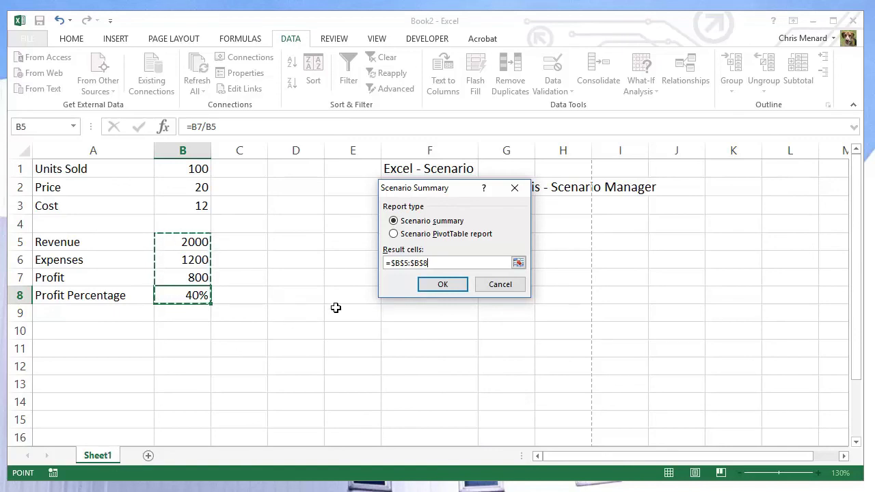
pyautogui.click(442, 284)
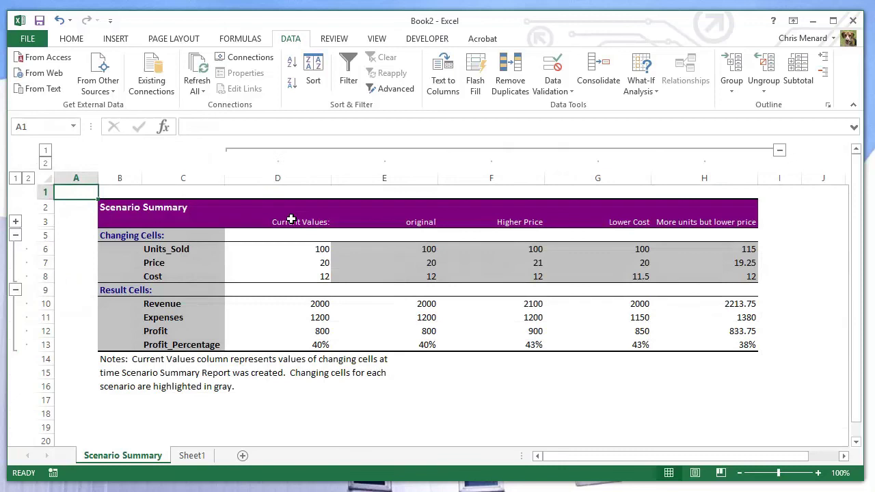
# Delete the Current Values column and review the Units_Sold, Price and Cost rows
pyautogui.rightClick(289, 178)
pyautogui.click(321, 291)
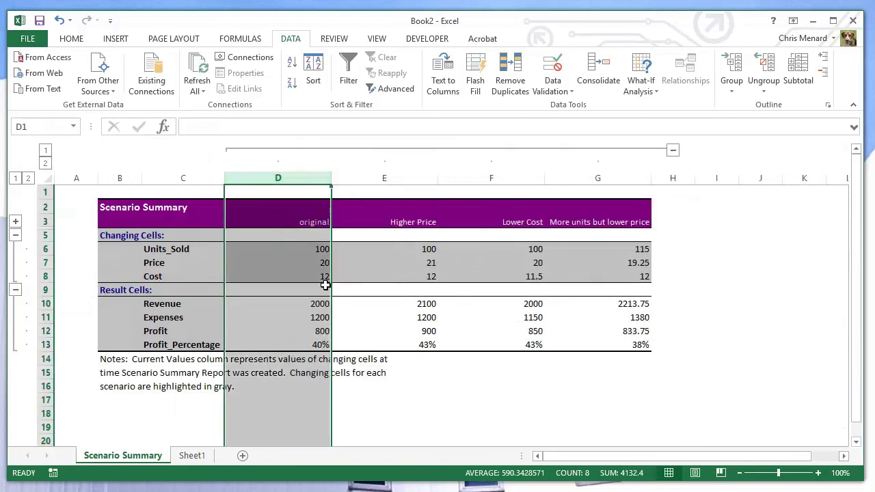
pyautogui.click(303, 253)
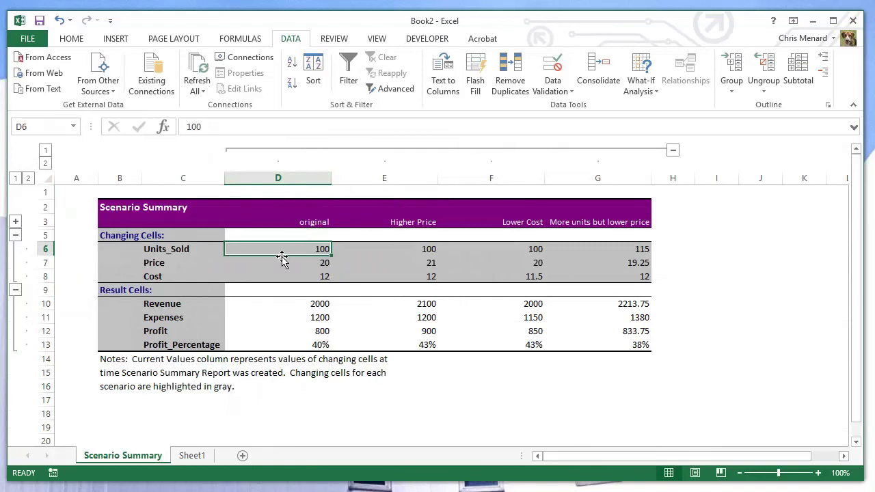
pyautogui.click(194, 249)
pyautogui.click(192, 262)
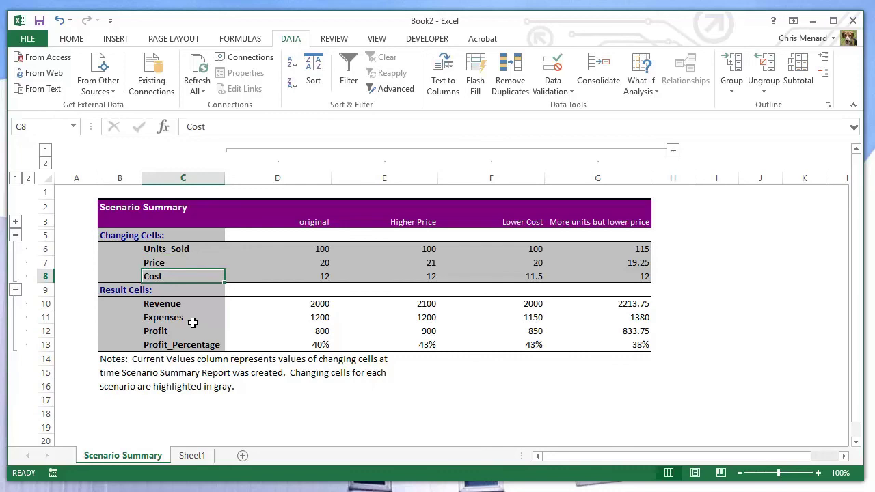
# Back on Sheet1, select B1:B3 and reopen Scenario Manager listing the four scenarios
pyautogui.click(192, 456)
pyautogui.click(246, 311)
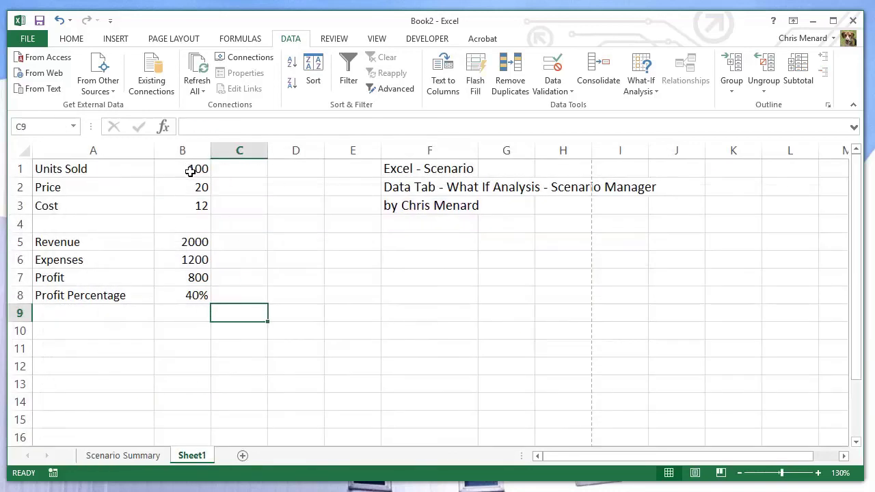
pyautogui.moveTo(190, 171); pyautogui.dragTo(187, 203)
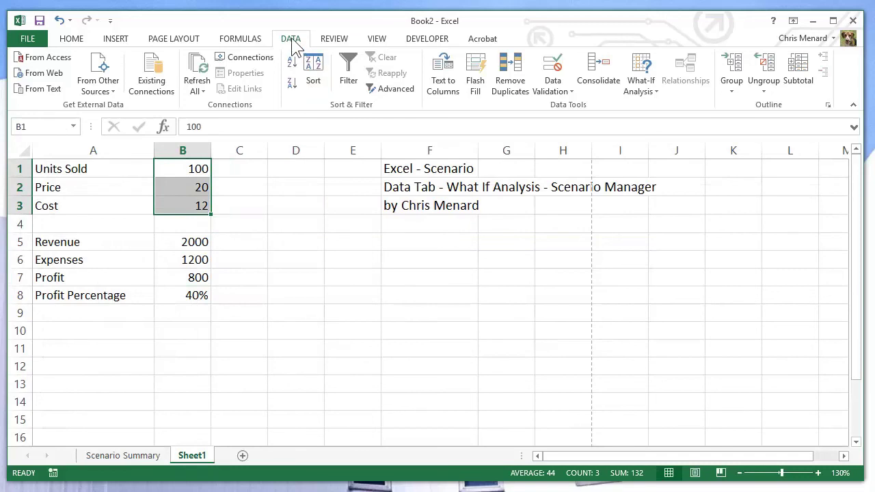
pyautogui.click(639, 85)
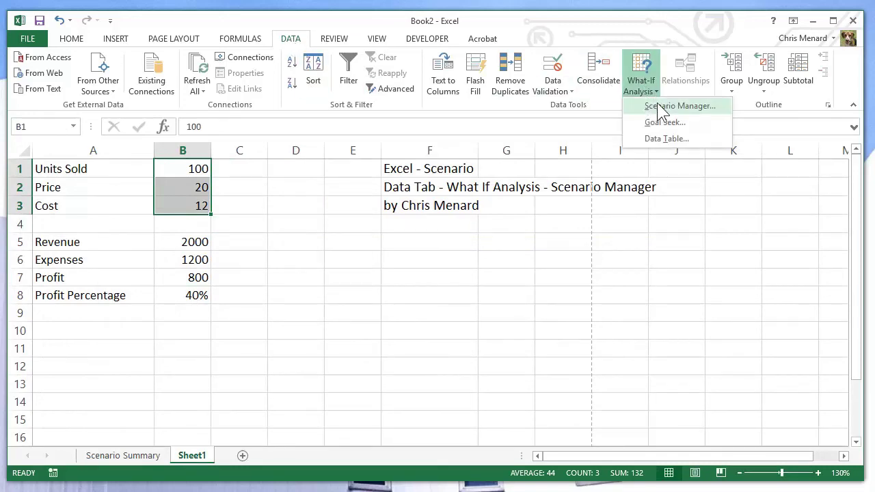
pyautogui.click(660, 107)
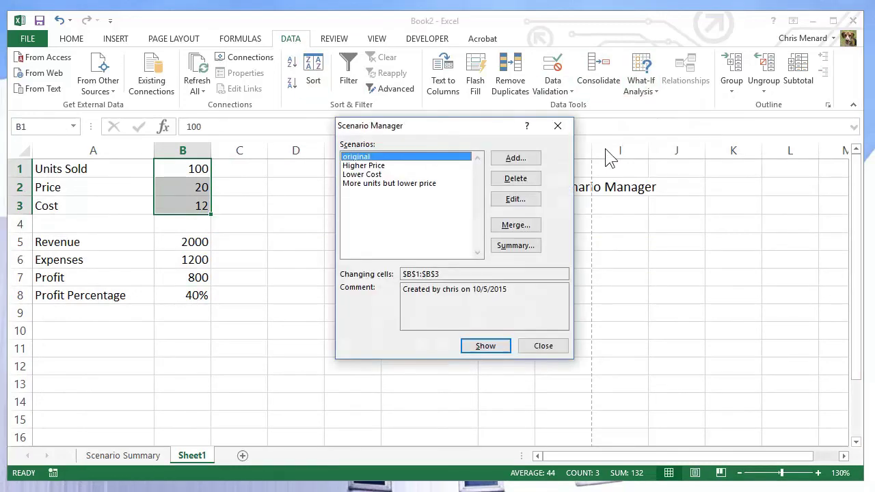